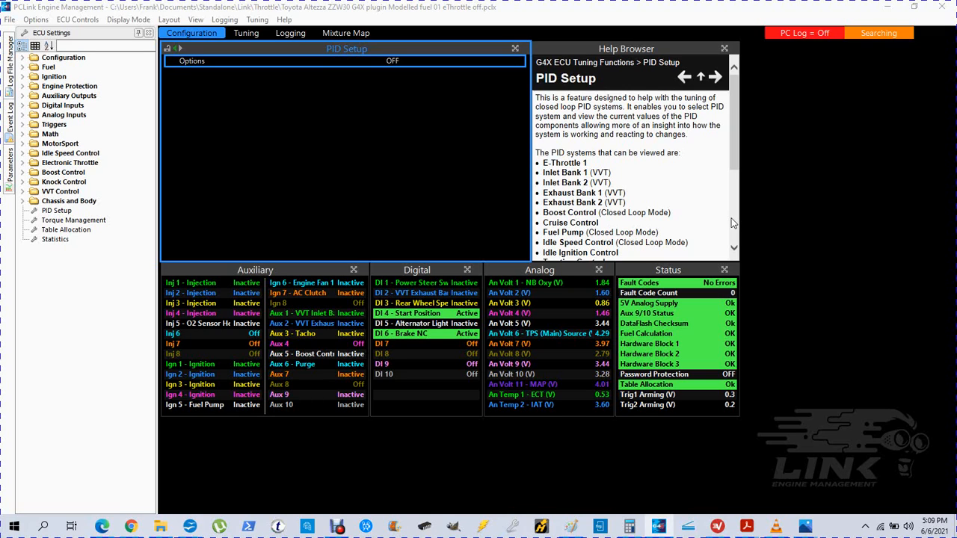
# Open the E-Throttle 1 Setup settings to check the E-Throttle Mode.
pyautogui.click(24, 164)
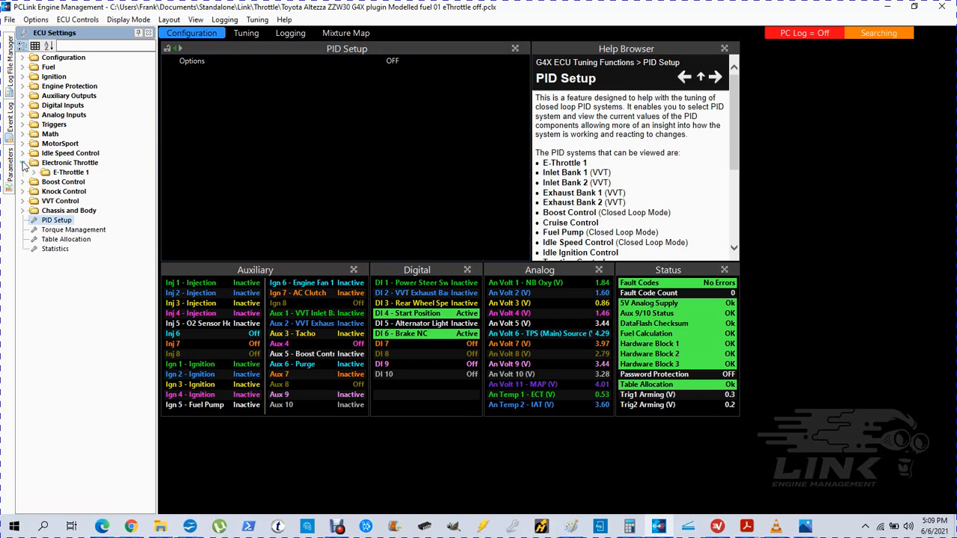
pyautogui.click(33, 173)
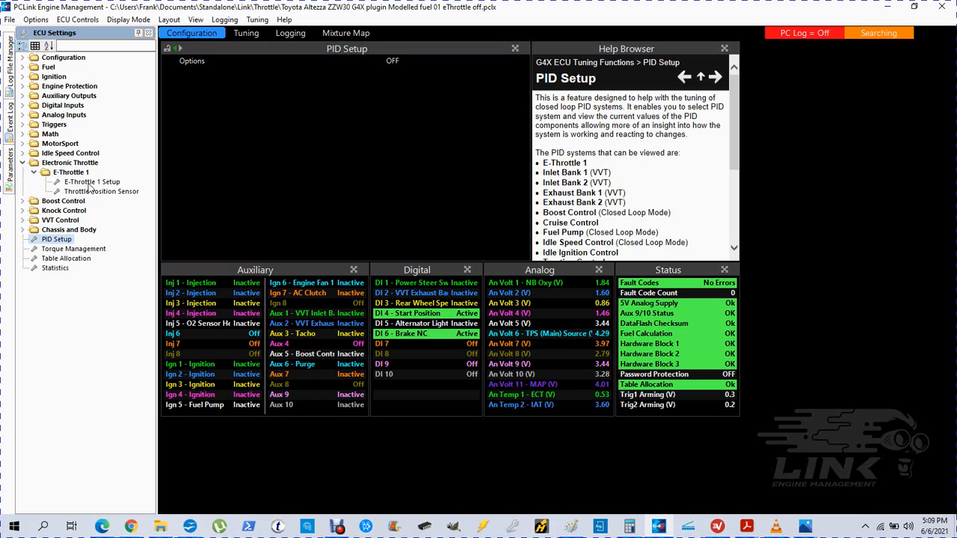
pyautogui.doubleClick(89, 183)
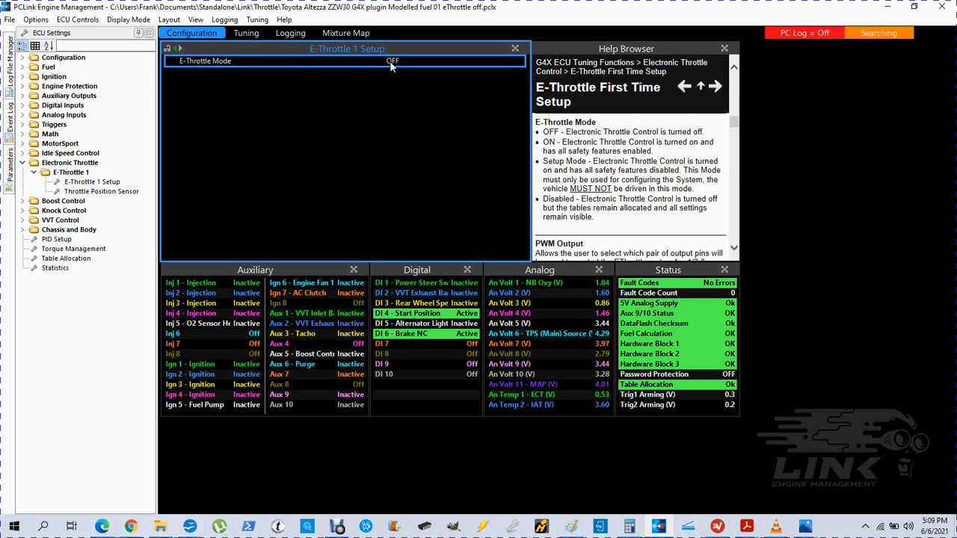
# Set the Actuator Type in Idle Speed Control Setup to Solenoid.
pyautogui.click(23, 153)
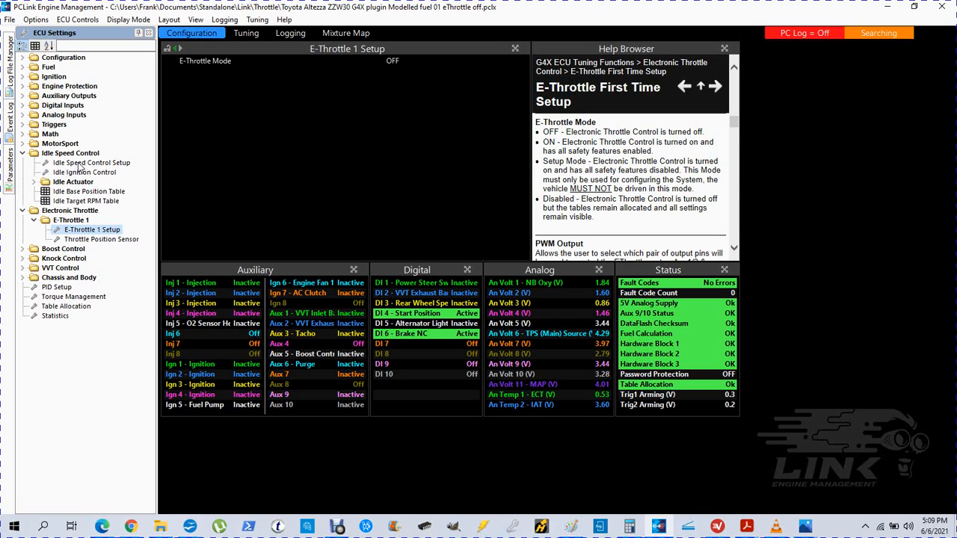
pyautogui.click(79, 166)
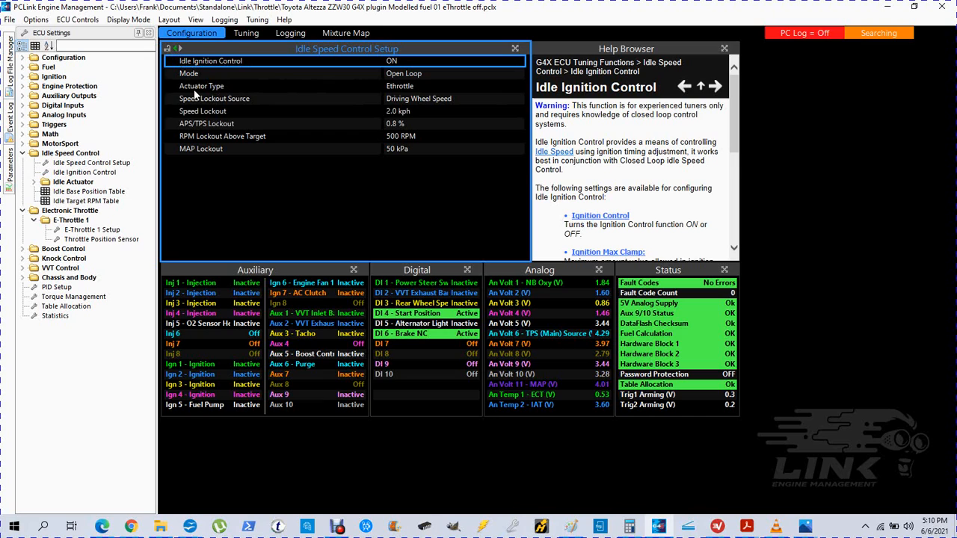
pyautogui.click(409, 90)
pyautogui.doubleClick(409, 91)
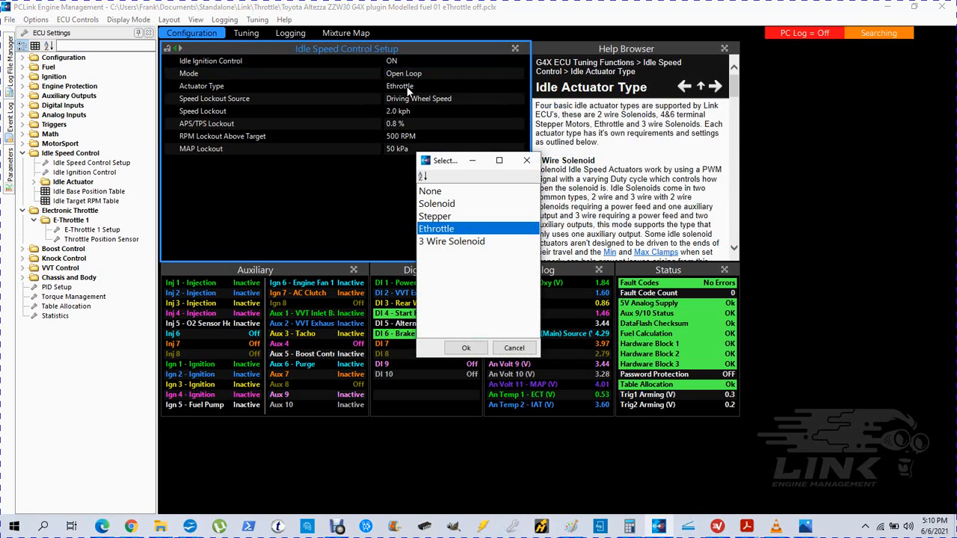
pyautogui.click(439, 206)
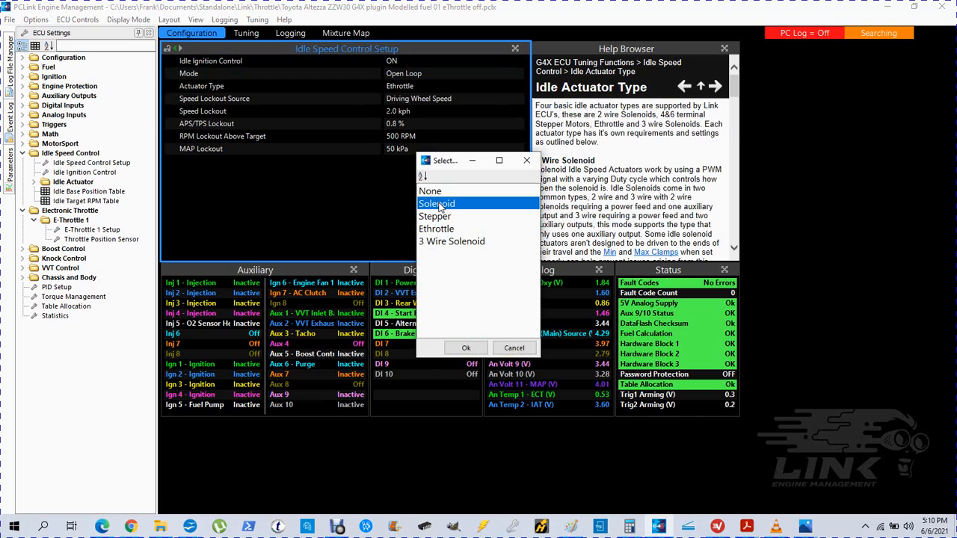
pyautogui.click(467, 348)
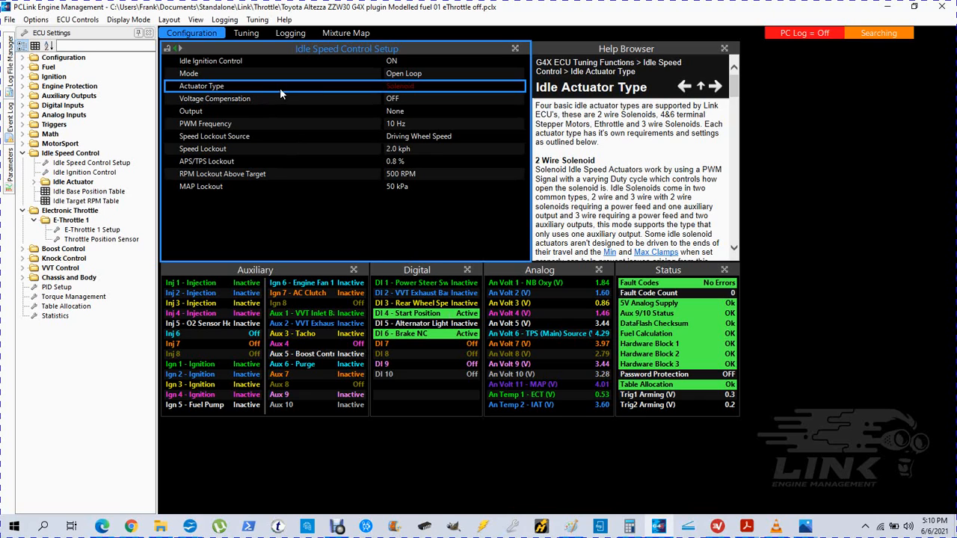
# Assign the idle solenoid Output to Aux 2, disconnecting VVT Exhaust Bank 1 from it.
pyautogui.click(243, 98)
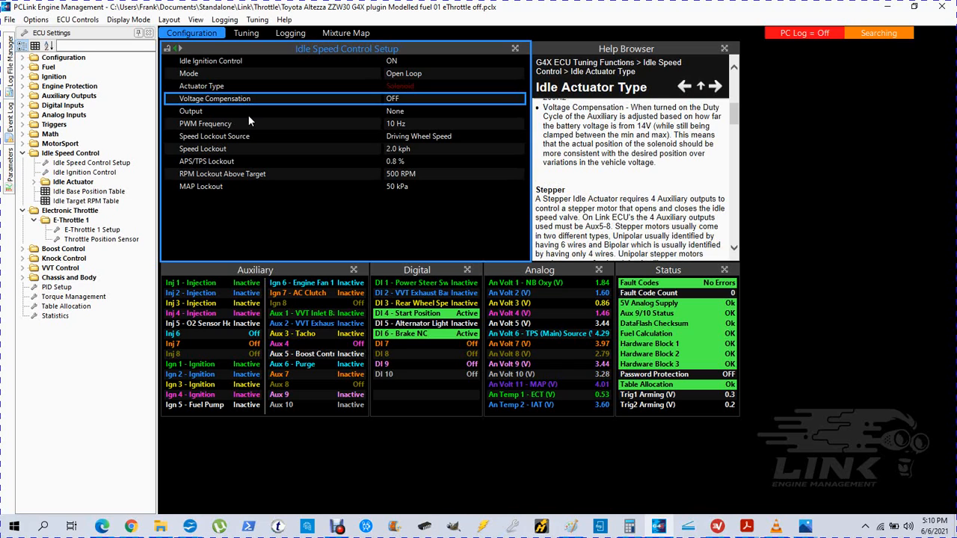
pyautogui.doubleClick(396, 112)
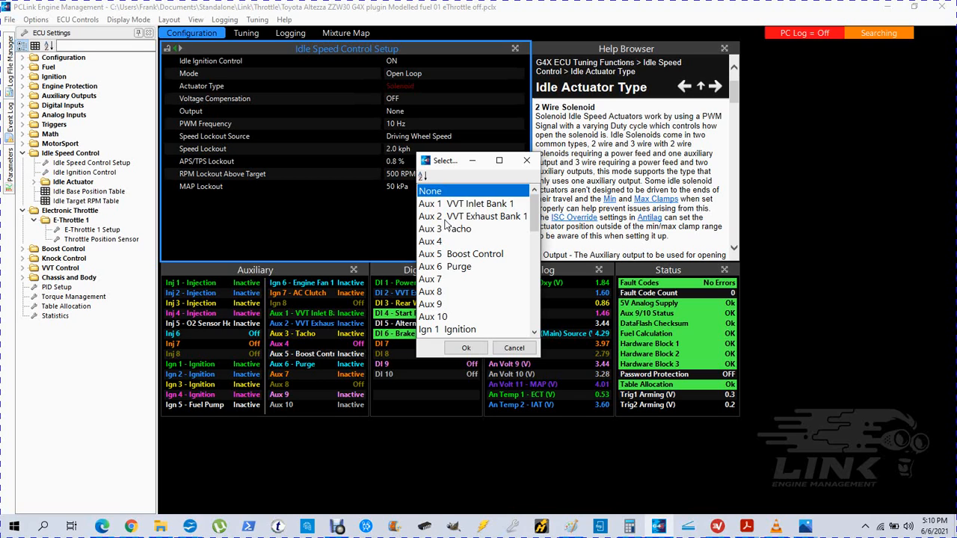
pyautogui.doubleClick(466, 220)
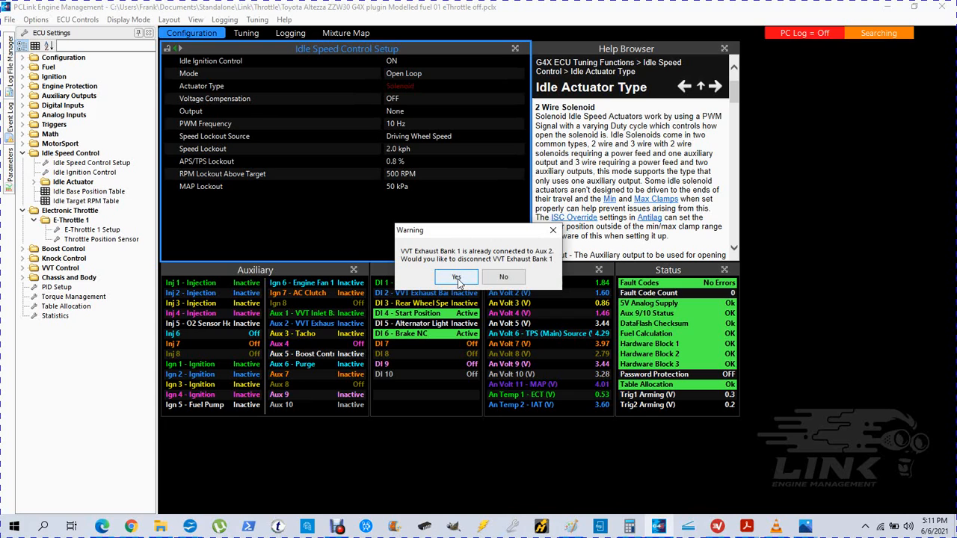
pyautogui.click(457, 277)
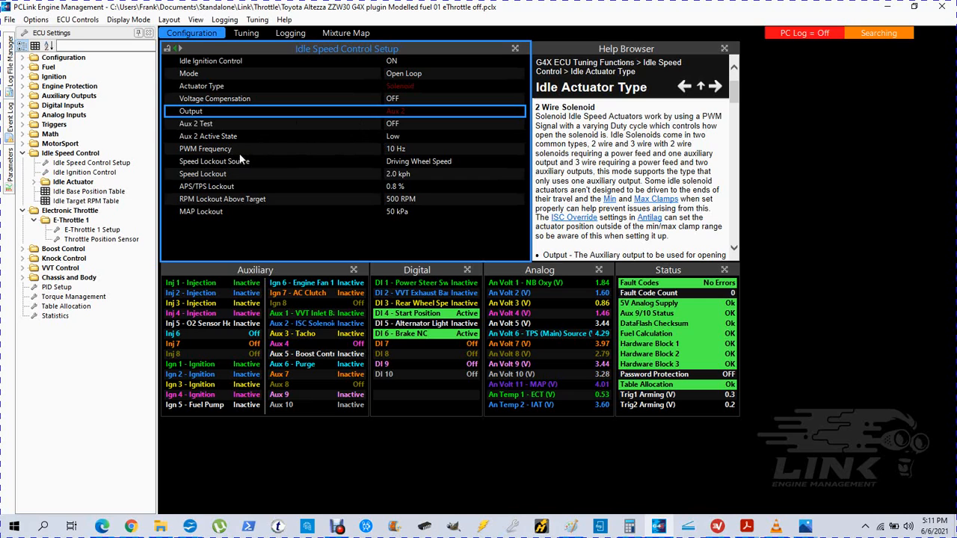
# Set the idle solenoid's PWM Frequency to 250 Hz.
pyautogui.doubleClick(396, 153)
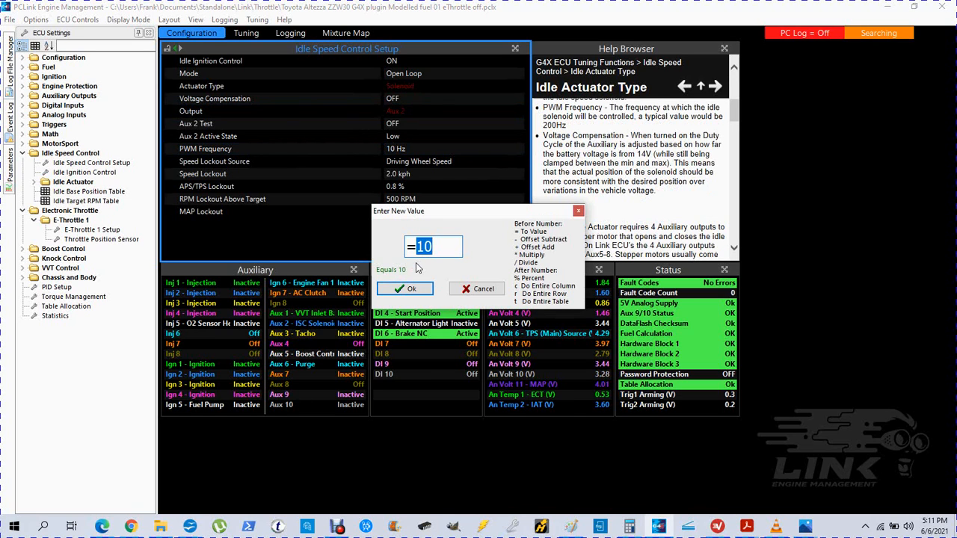
pyautogui.write('250')
pyautogui.click(422, 288)
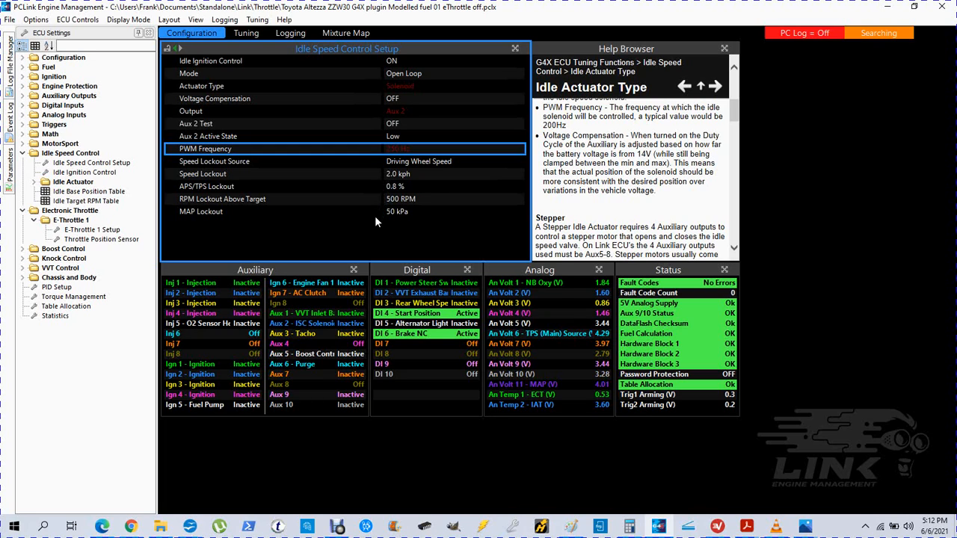
# Set the idle Speed Lockout to 3.0 kph and the APS/TPS Lockout to 0.3 %.
pyautogui.doubleClick(401, 180)
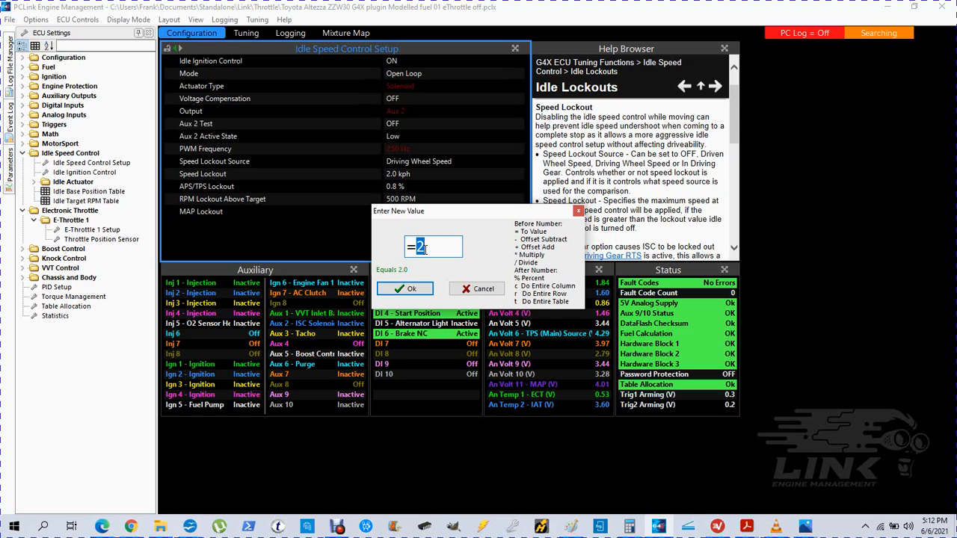
pyautogui.write('3')
pyautogui.click(413, 290)
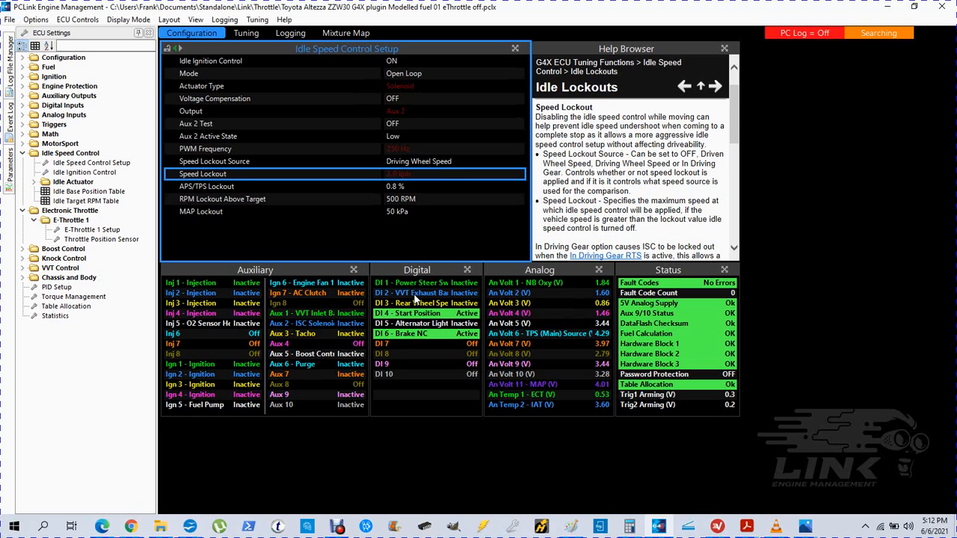
pyautogui.doubleClick(392, 186)
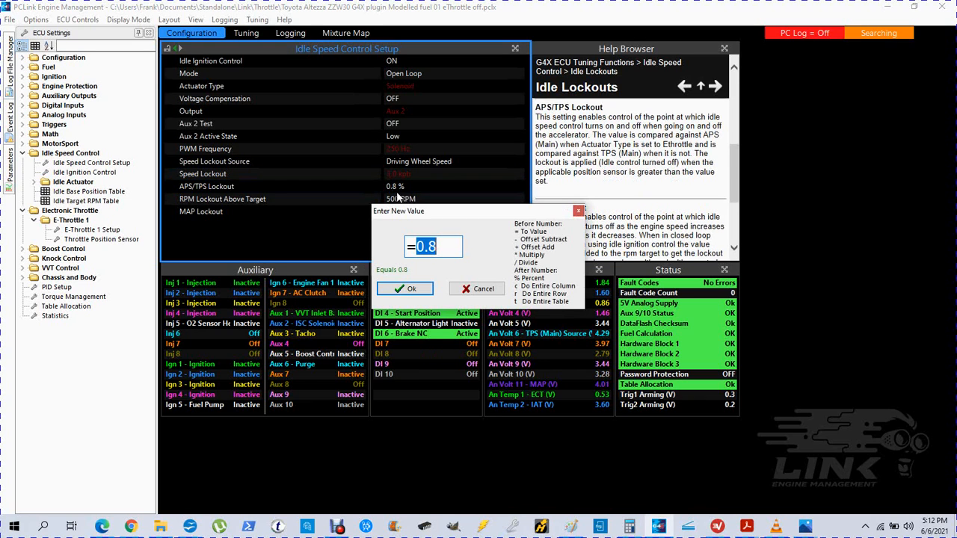
pyautogui.click(439, 253)
pyautogui.press('BackSpace')
pyautogui.write('3')
pyautogui.click(400, 290)
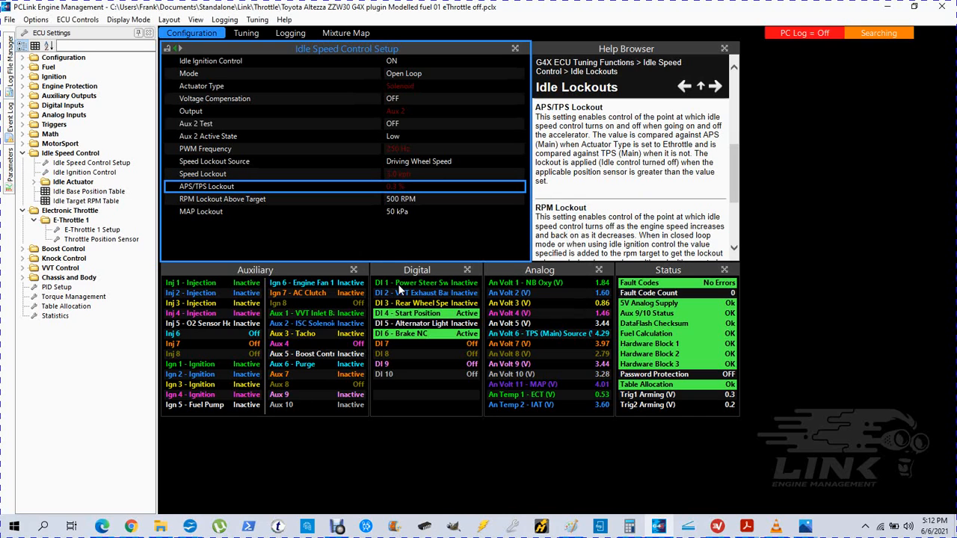
# Set the idle RPM Lockout Above Target to 400 RPM.
pyautogui.click(405, 200)
pyautogui.doubleClick(405, 200)
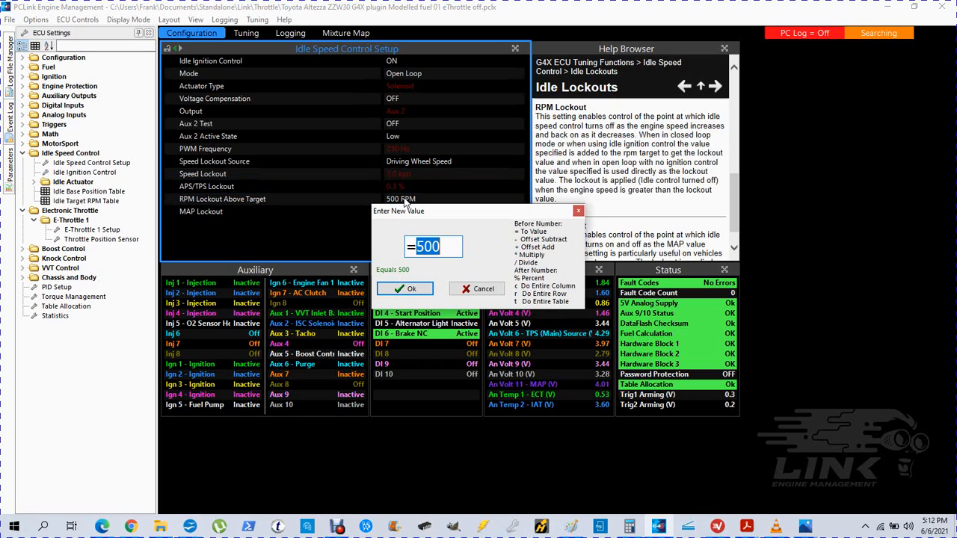
pyautogui.click(423, 248)
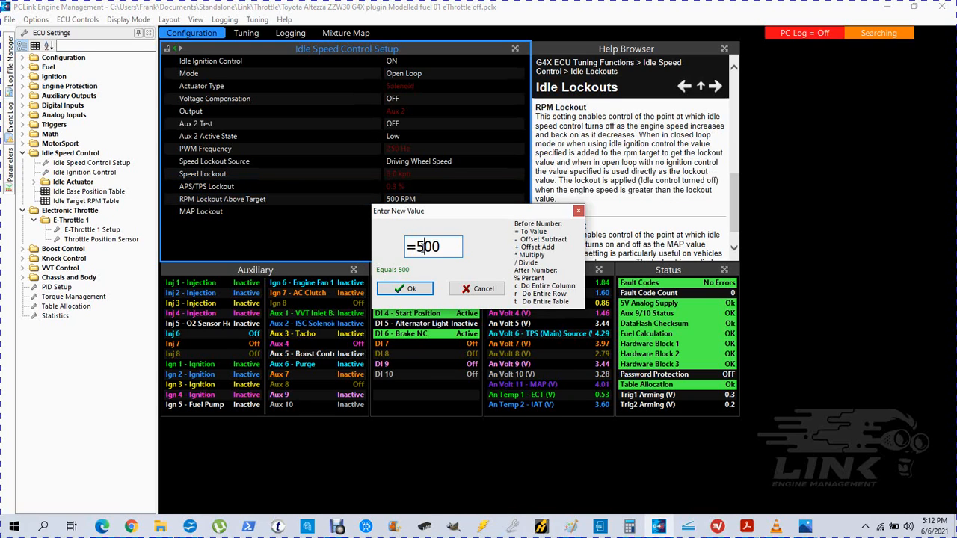
pyautogui.press('BackSpace')
pyautogui.write('4')
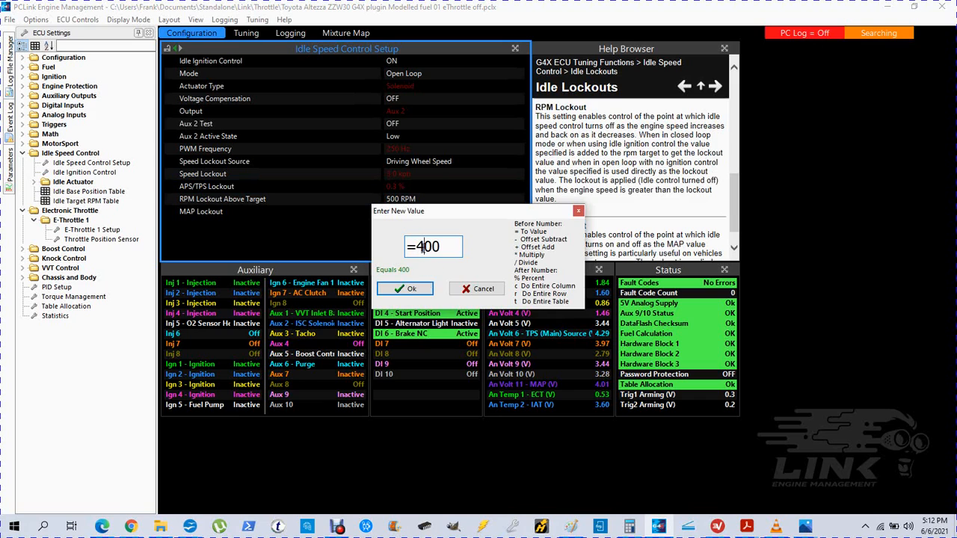
pyautogui.click(418, 292)
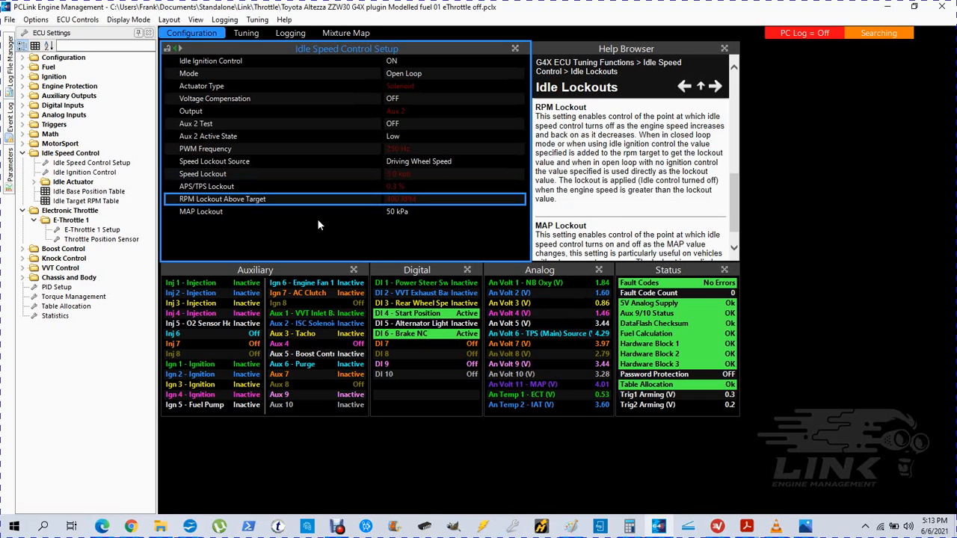
# Set the idle MAP Lockout to 65 kPa.
pyautogui.click(401, 212)
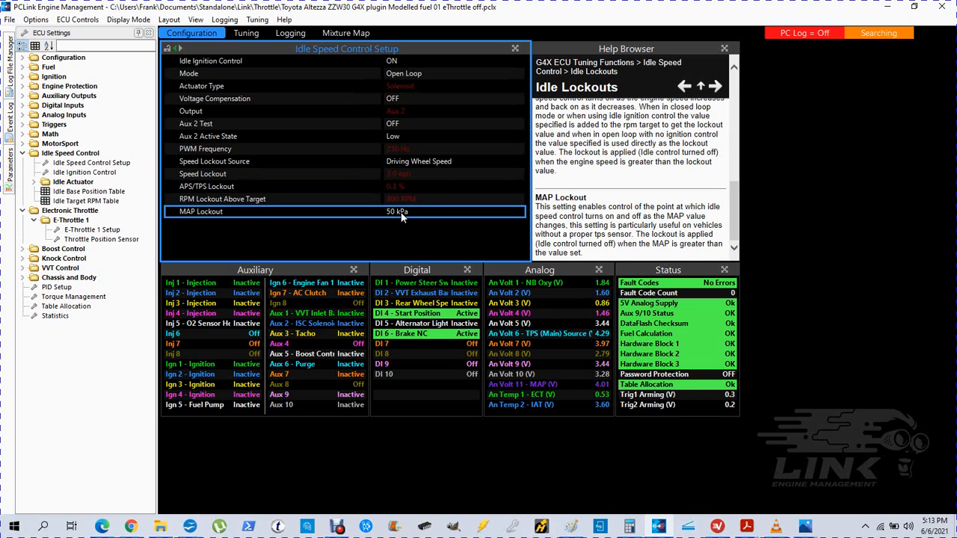
pyautogui.doubleClick(401, 212)
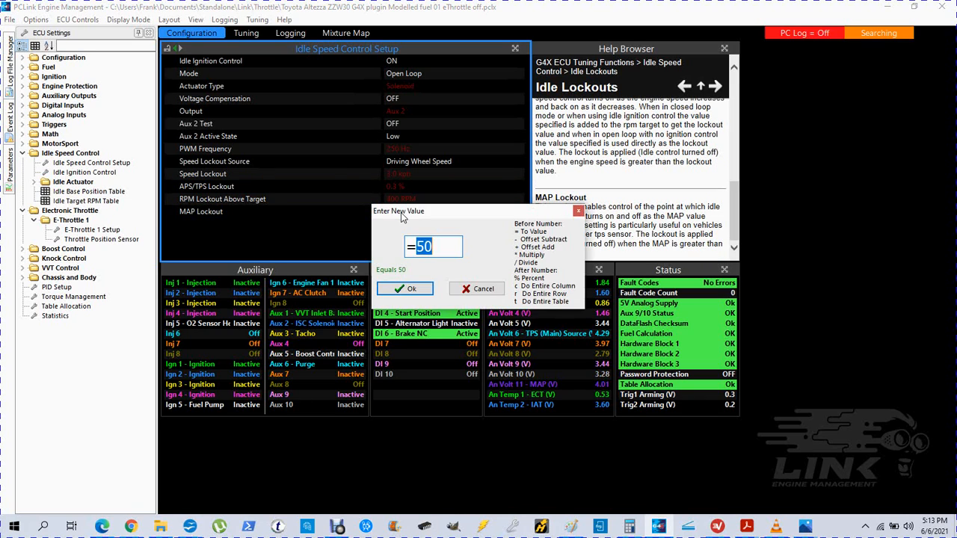
pyautogui.click(438, 248)
pyautogui.press('BackSpace')
pyautogui.press('BackSpace')
pyautogui.write('65')
pyautogui.click(411, 289)
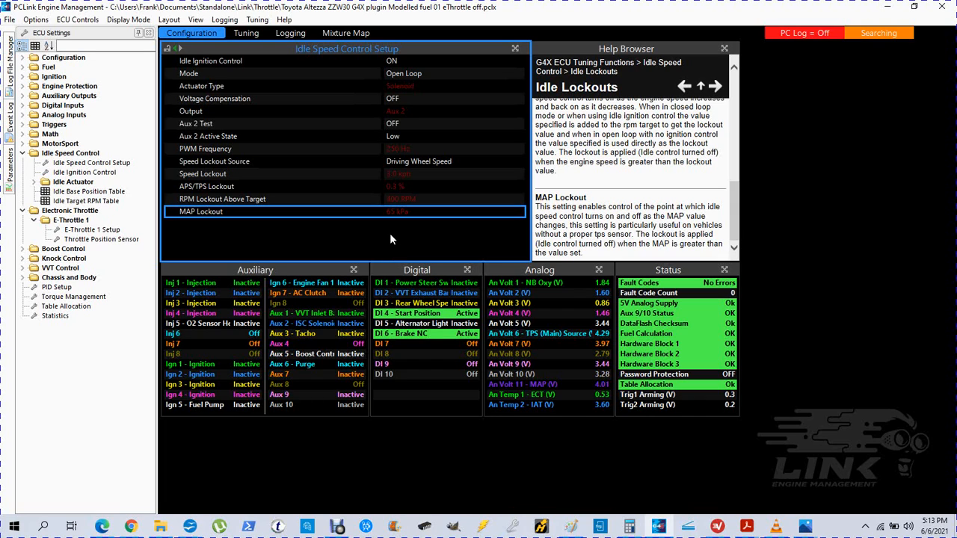
# Start saving the map as a new file in the Documents > Standalone > Link > Throttle folder.
pyautogui.click(10, 21)
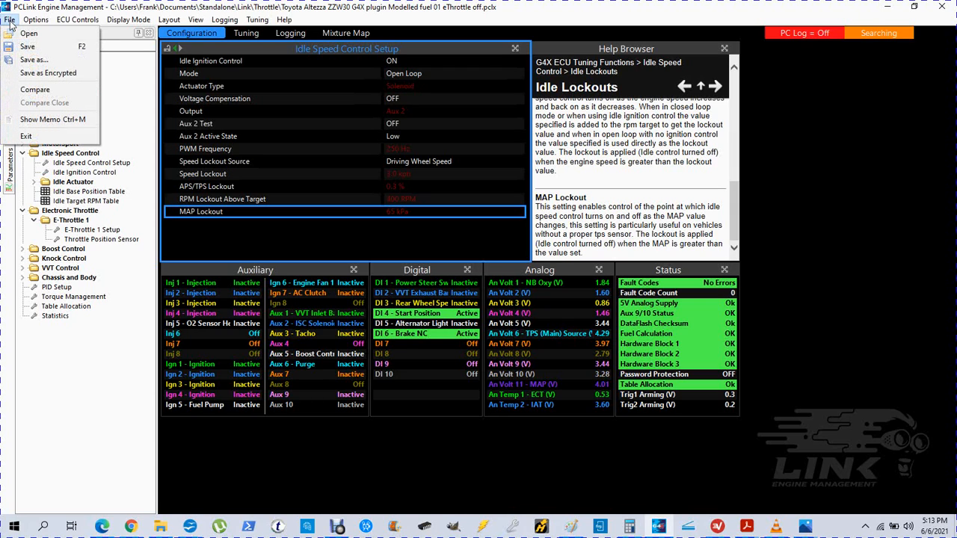
pyautogui.click(30, 63)
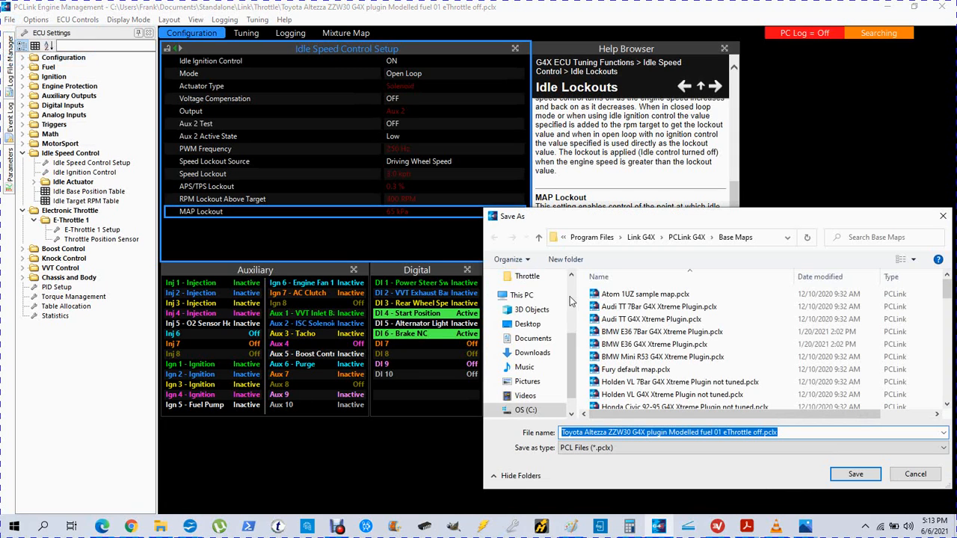
pyautogui.moveTo(574, 346); pyautogui.dragTo(569, 326)
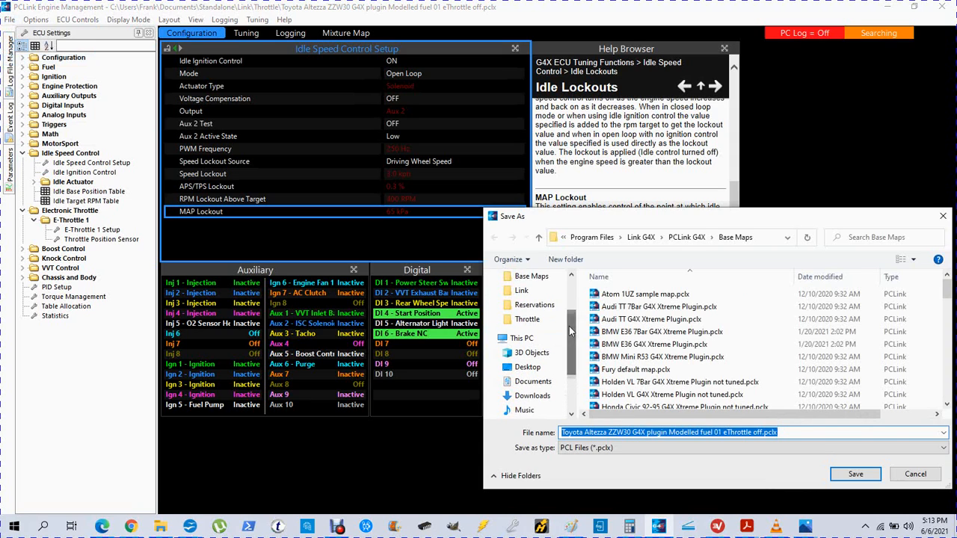
pyautogui.click(522, 294)
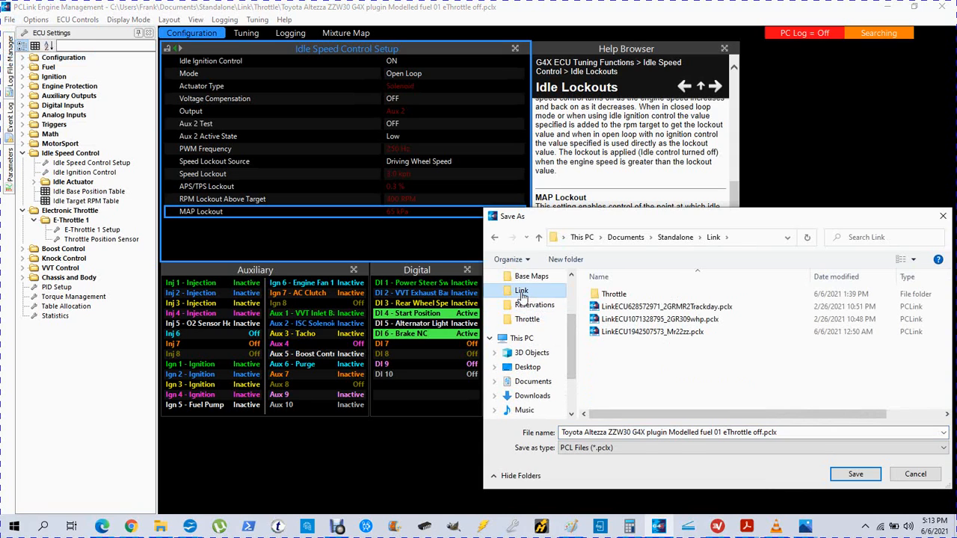
pyautogui.click(606, 296)
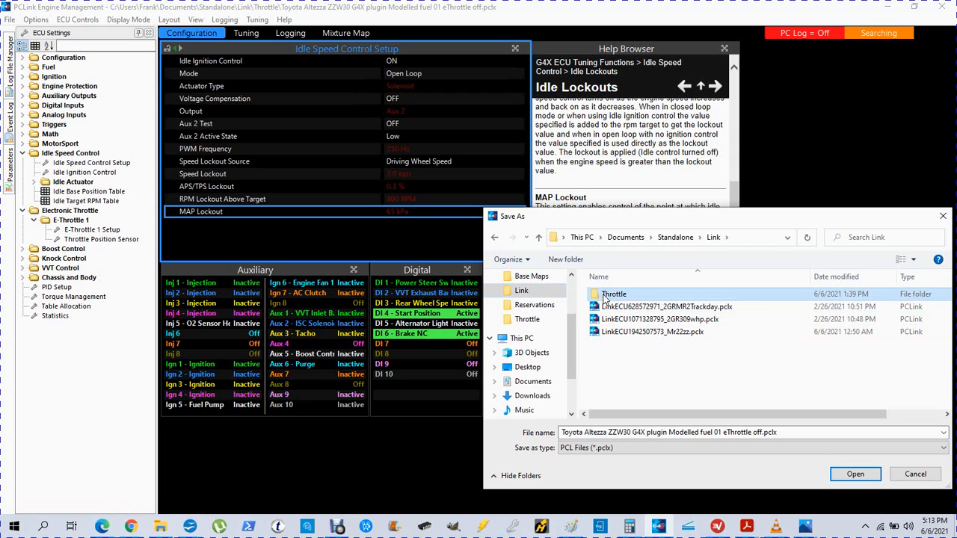
pyautogui.doubleClick(605, 296)
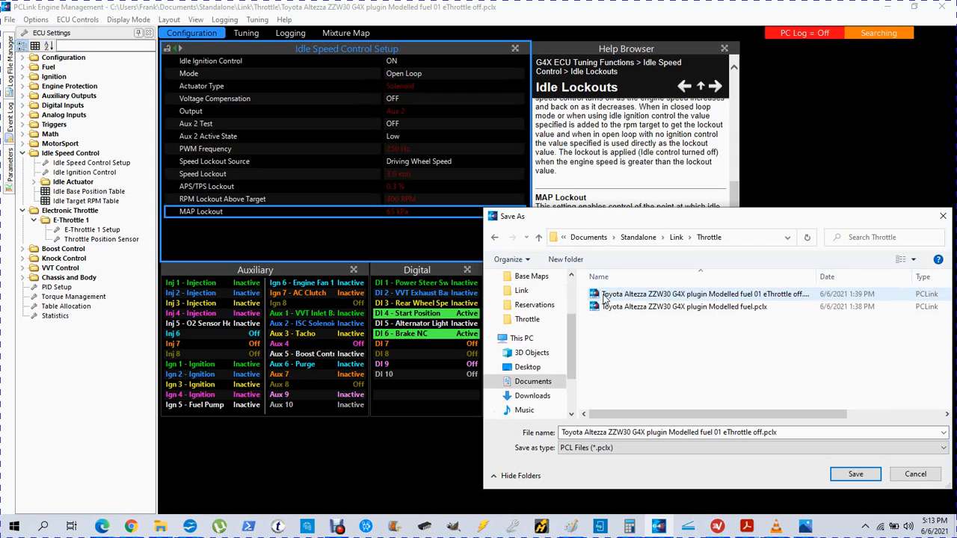
# Name the new map file "Toyota Altezza ZZW30 G4X plugin Modelled fuel 02 ISC Setup.pclx" and save it.
pyautogui.click(731, 298)
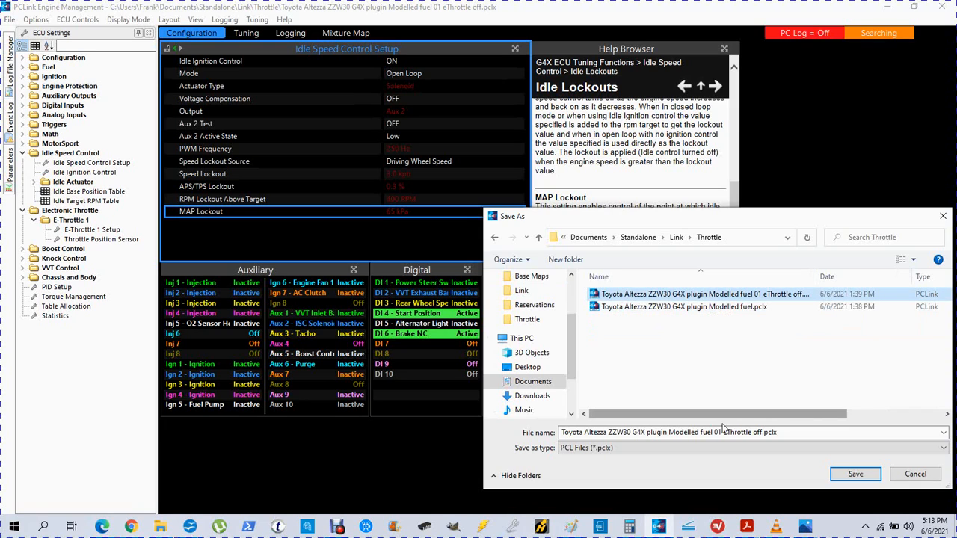
pyautogui.click(721, 432)
pyautogui.hotkey('ctrl', 'a')
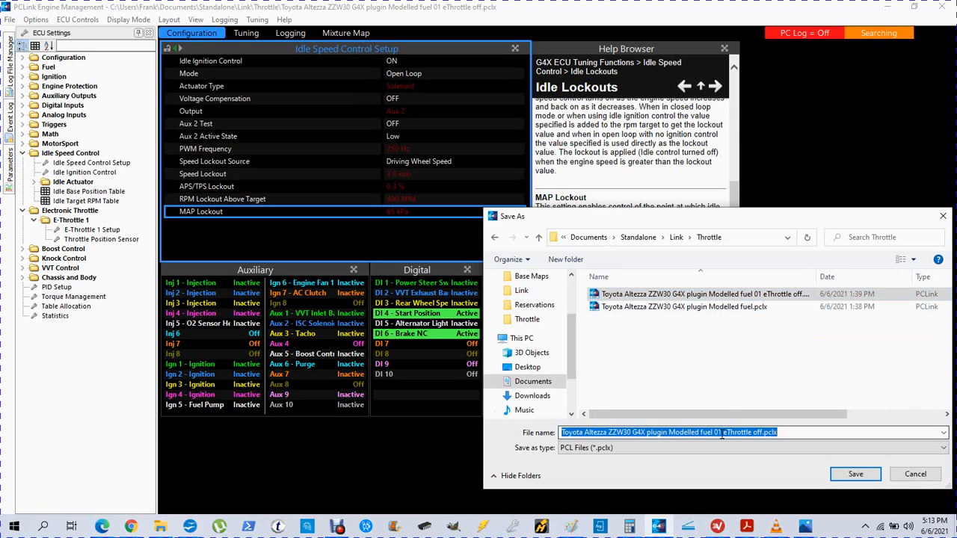
pyautogui.click(722, 432)
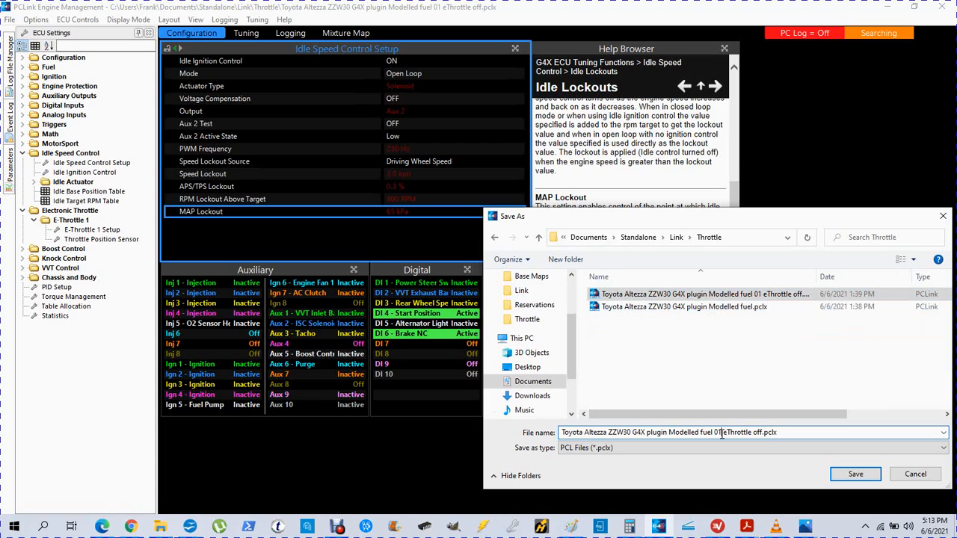
pyautogui.press('BackSpace')
pyautogui.write('2')
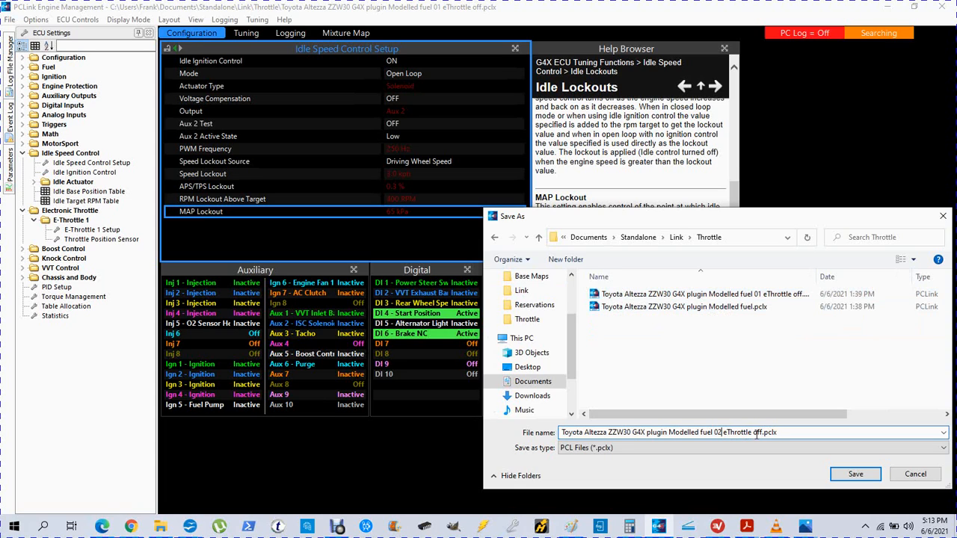
pyautogui.click(763, 432)
pyautogui.press('BackSpace')
pyautogui.press('BackSpace')
pyautogui.press('BackSpace')
pyautogui.press('BackSpace')
pyautogui.press('BackSpace')
pyautogui.press('BackSpace')
pyautogui.press('BackSpace')
pyautogui.press('BackSpace')
pyautogui.press('BackSpace')
pyautogui.press('BackSpace')
pyautogui.press('BackSpace')
pyautogui.press('BackSpace')
pyautogui.press('BackSpace')
pyautogui.write('ISC Setup')
pyautogui.click(855, 474)
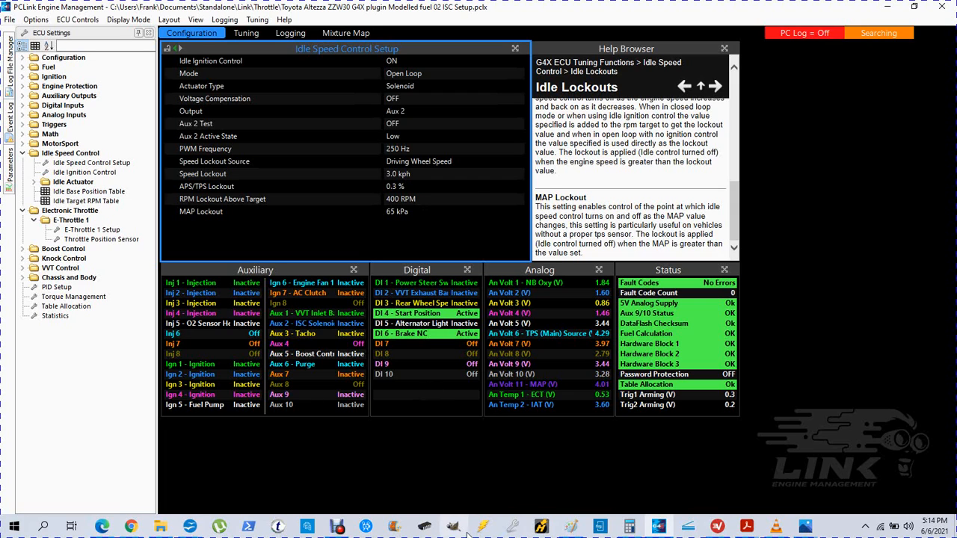
pyautogui.click(335, 531)
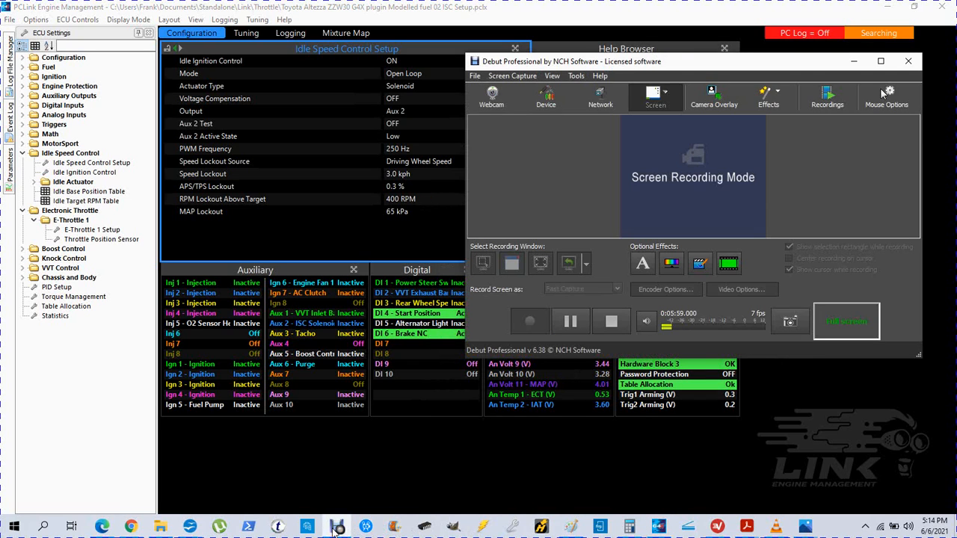